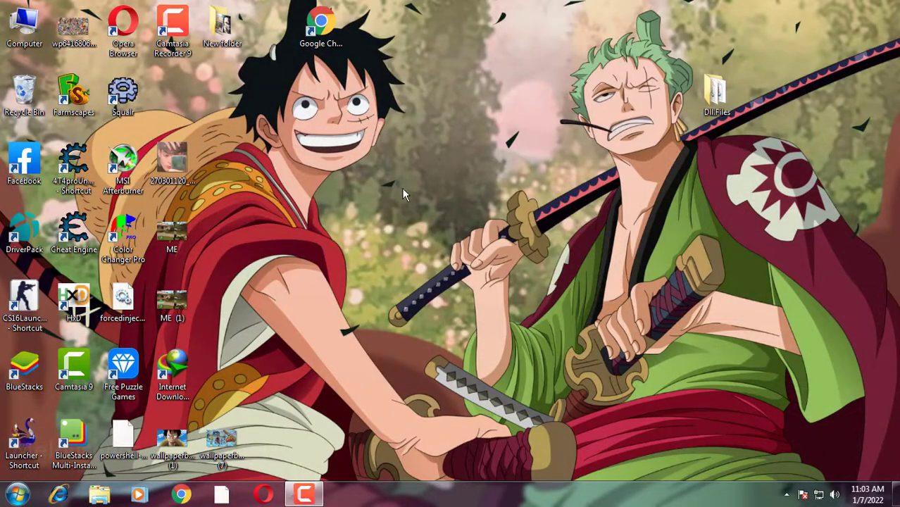
{"action": "right_click", "coordinate": [418, 167]}
{"action": "left_click", "coordinate": [424, 195]}
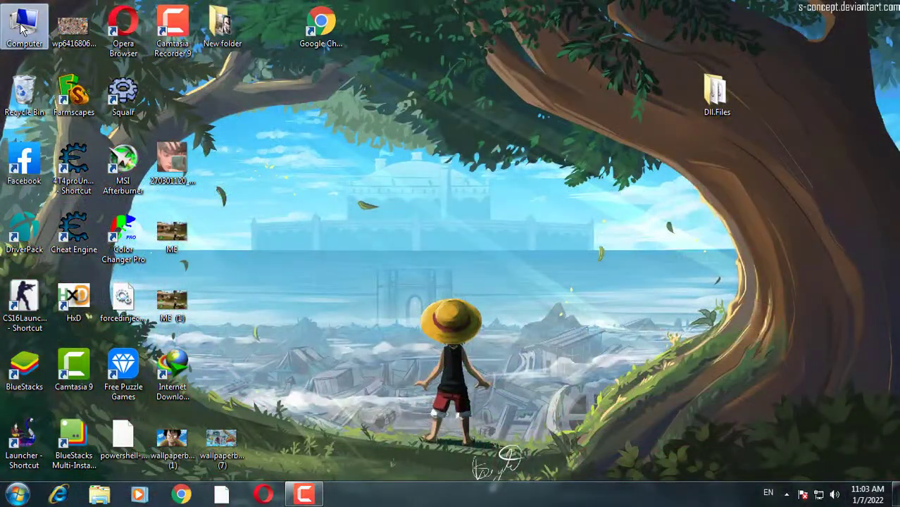
- Open the Windows folder on Local Disk (C:) from Computer
{"action": "double_click", "coordinate": [21, 28]}
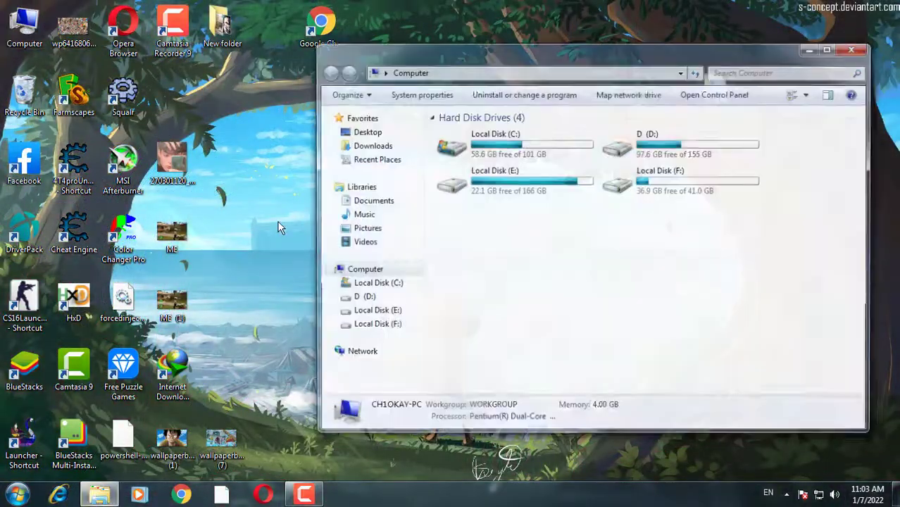
{"action": "left_click", "coordinate": [461, 154]}
{"action": "double_click", "coordinate": [461, 154]}
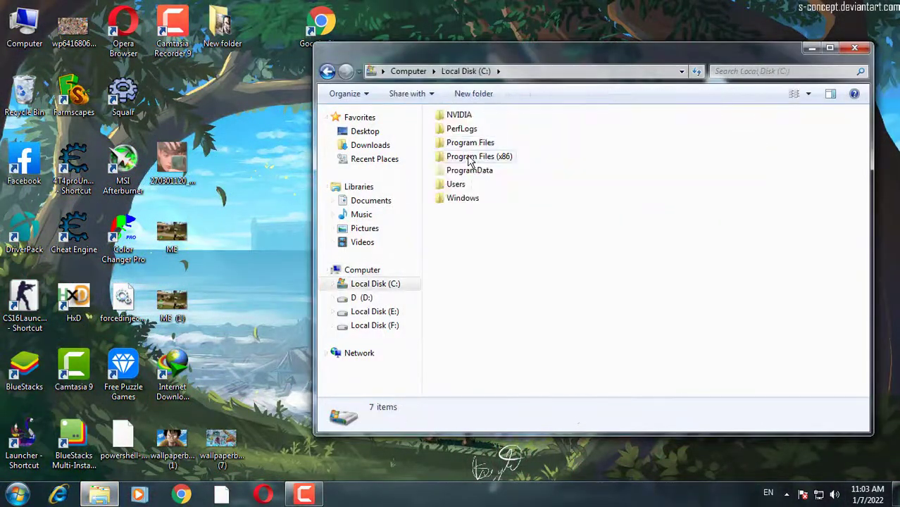
{"action": "double_click", "coordinate": [462, 200]}
- Locate the System32 and SysWOW64 folders inside the Windows folder and close the window
{"action": "scroll", "coordinate": [465, 310], "scroll_direction": "down", "scroll_amount": 4}
{"action": "scroll", "coordinate": [465, 315], "scroll_direction": "down", "scroll_amount": 10}
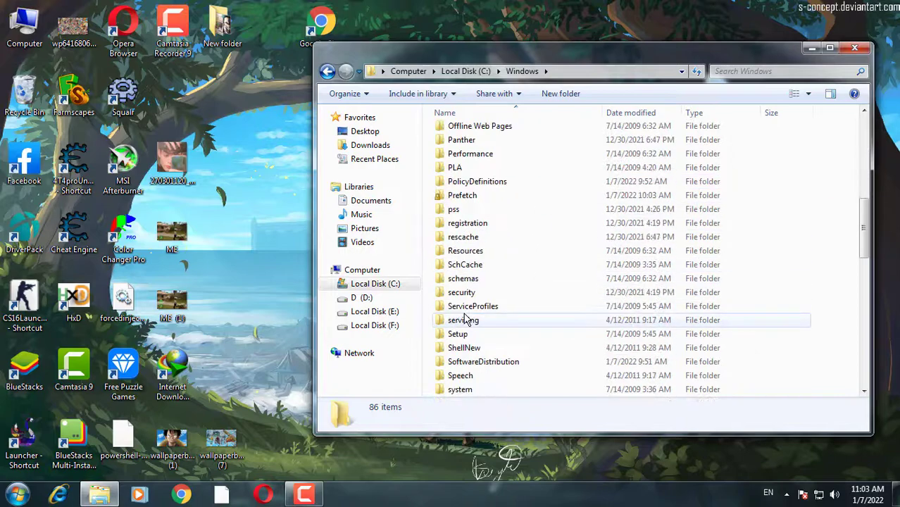
{"action": "scroll", "coordinate": [465, 321], "scroll_direction": "up", "scroll_amount": 2}
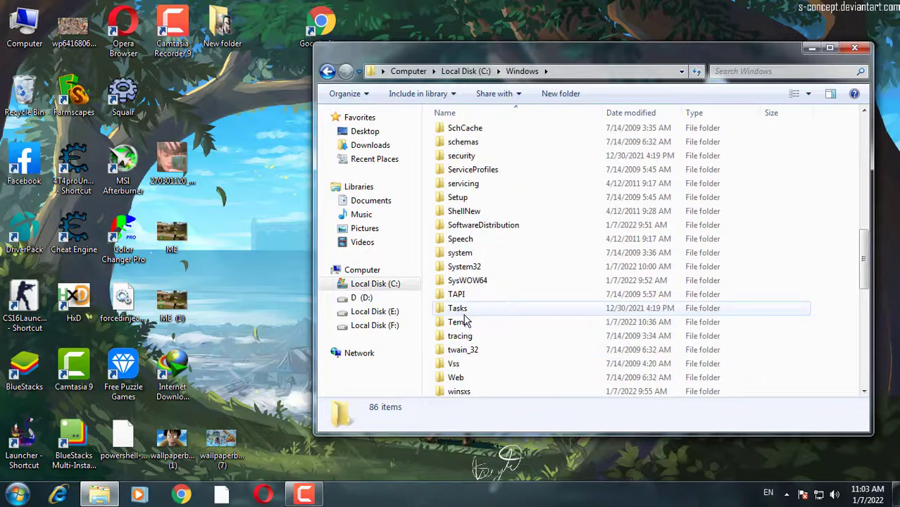
{"action": "left_click", "coordinate": [456, 269]}
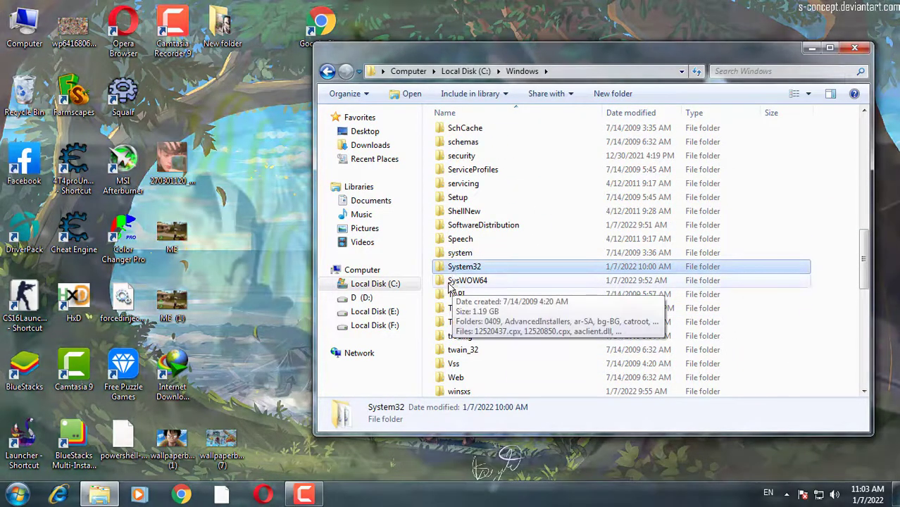
{"action": "left_click", "coordinate": [461, 285]}
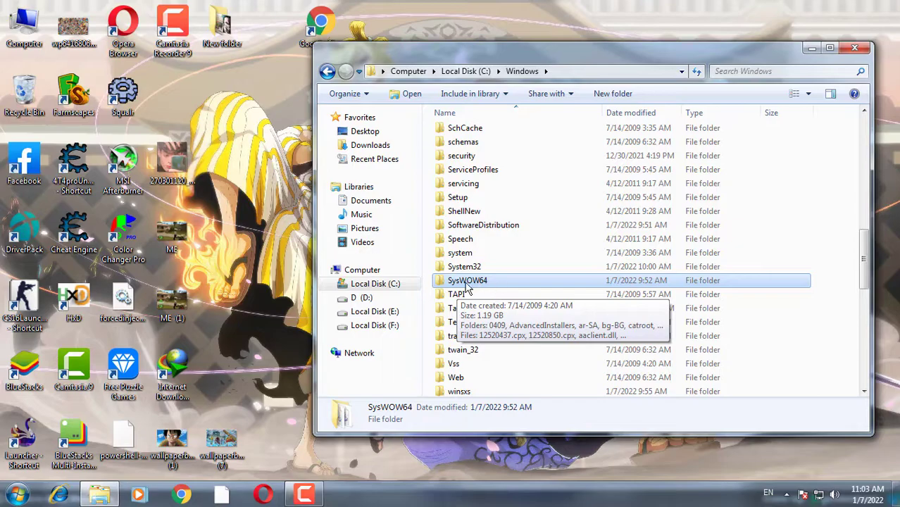
{"action": "left_click", "coordinate": [855, 47]}
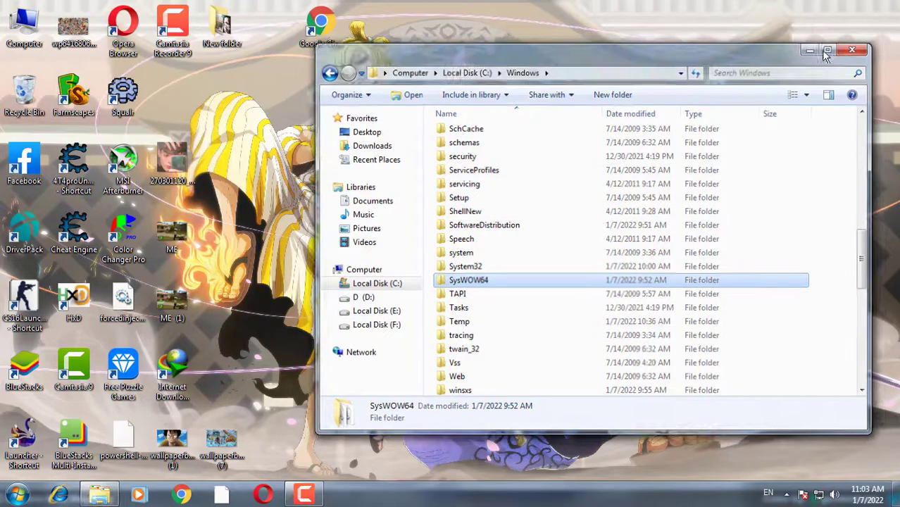
{"action": "right_click", "coordinate": [502, 115]}
{"action": "left_click", "coordinate": [562, 156]}
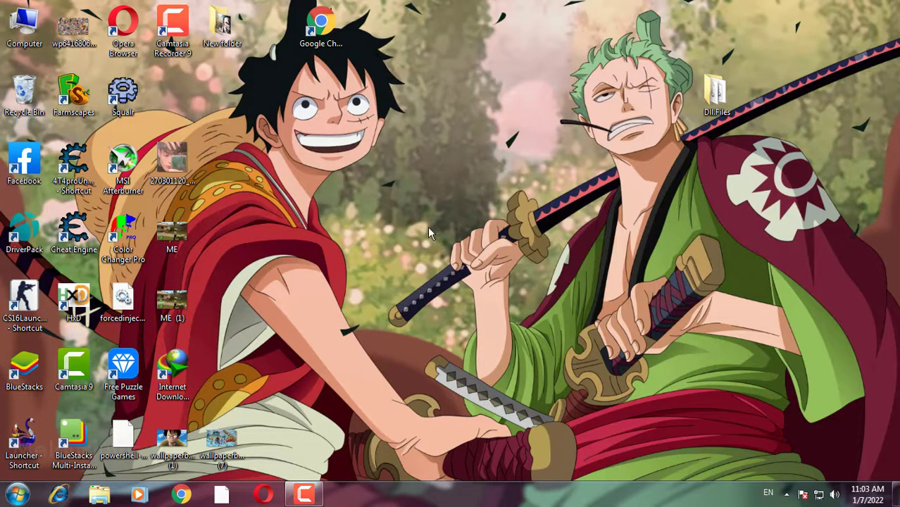
{"action": "right_click", "coordinate": [436, 197]}
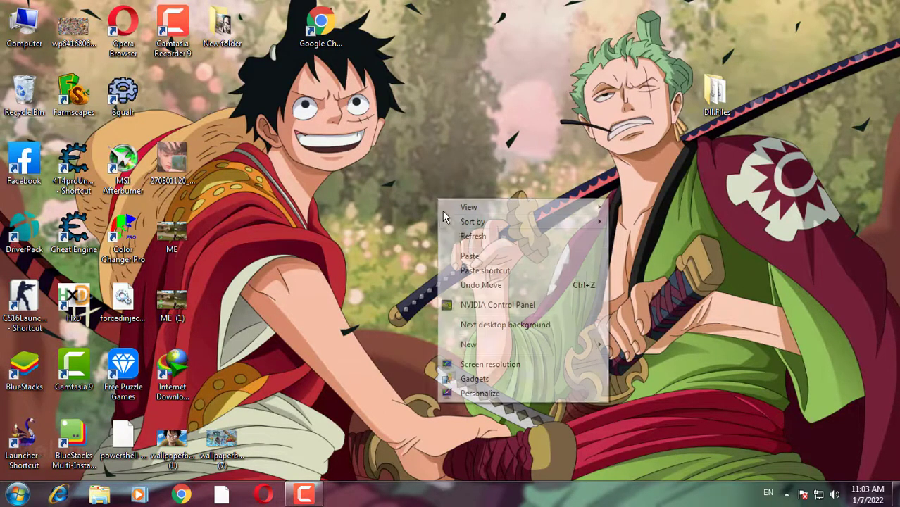
{"action": "left_click", "coordinate": [465, 235]}
- Switch to Google Chrome and search the web for "dll files"
{"action": "left_click", "coordinate": [181, 495]}
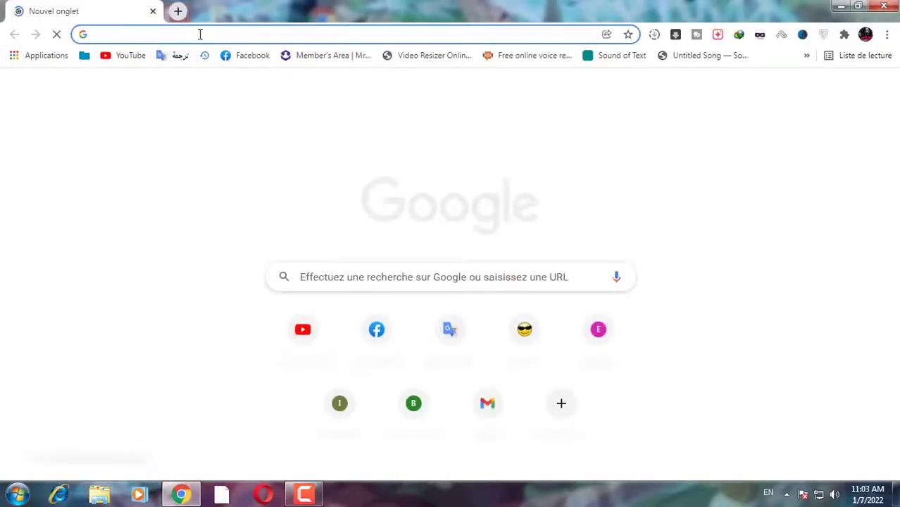
{"action": "left_click", "coordinate": [199, 34]}
{"action": "type", "text": "fd"}
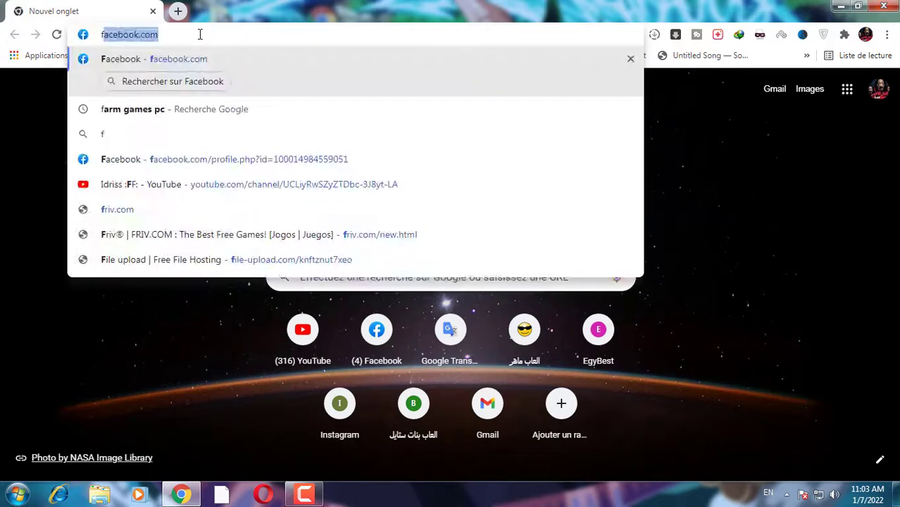
{"action": "key", "text": "BackSpace"}
{"action": "key", "text": "BackSpace"}
{"action": "type", "text": "dll"}
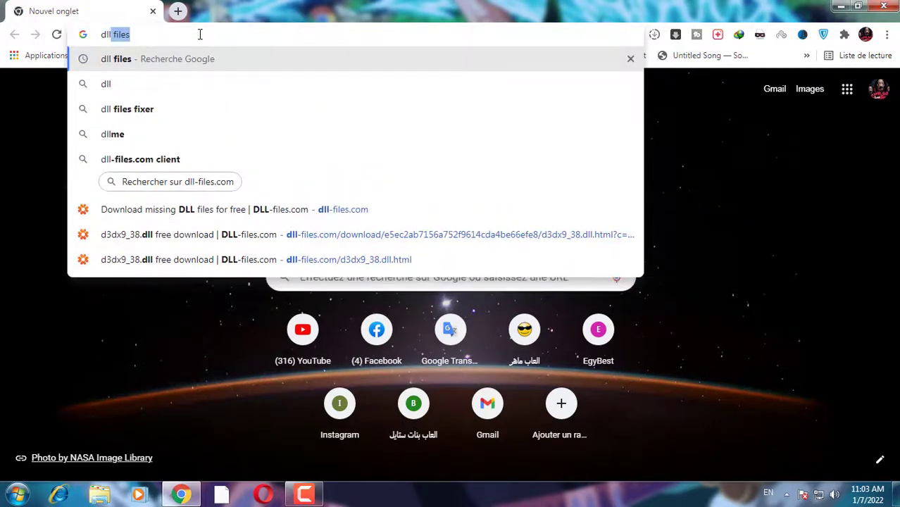
{"action": "key", "text": "Return"}
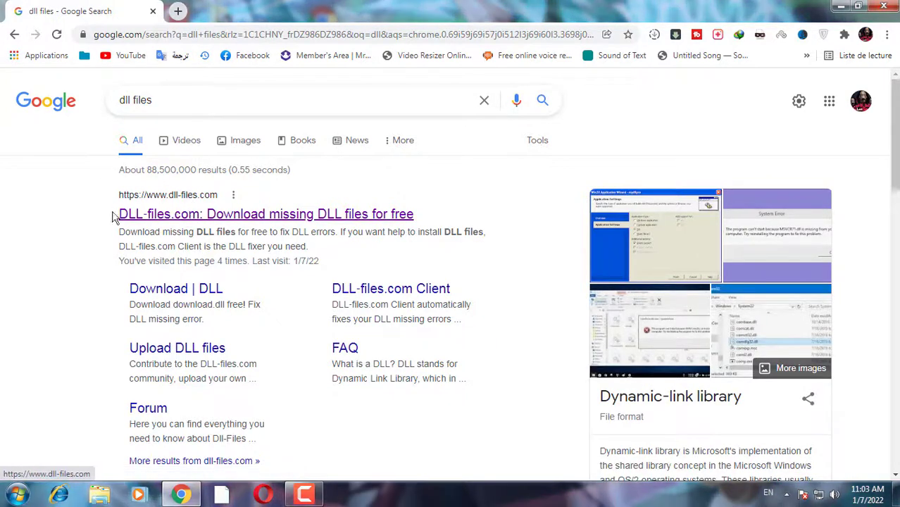
- Open the DLL-files.com site from the search results
{"action": "left_click", "coordinate": [152, 219]}
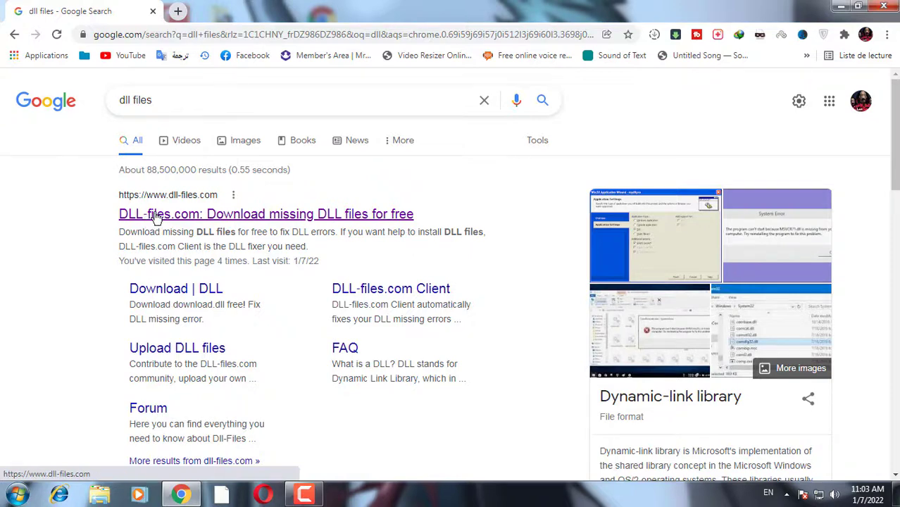
{"action": "left_click", "coordinate": [143, 219]}
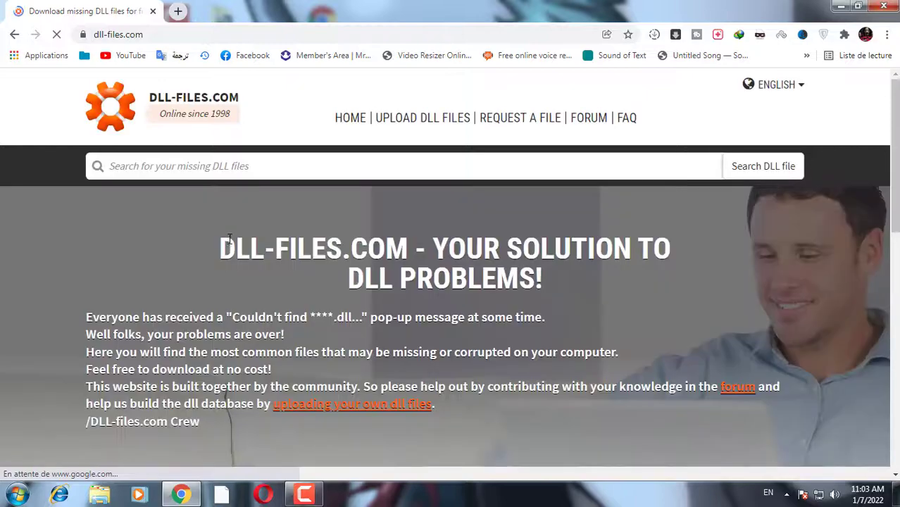
{"action": "scroll", "coordinate": [225, 239], "scroll_direction": "down", "scroll_amount": 4}
{"action": "scroll", "coordinate": [221, 235], "scroll_direction": "up", "scroll_amount": 4}
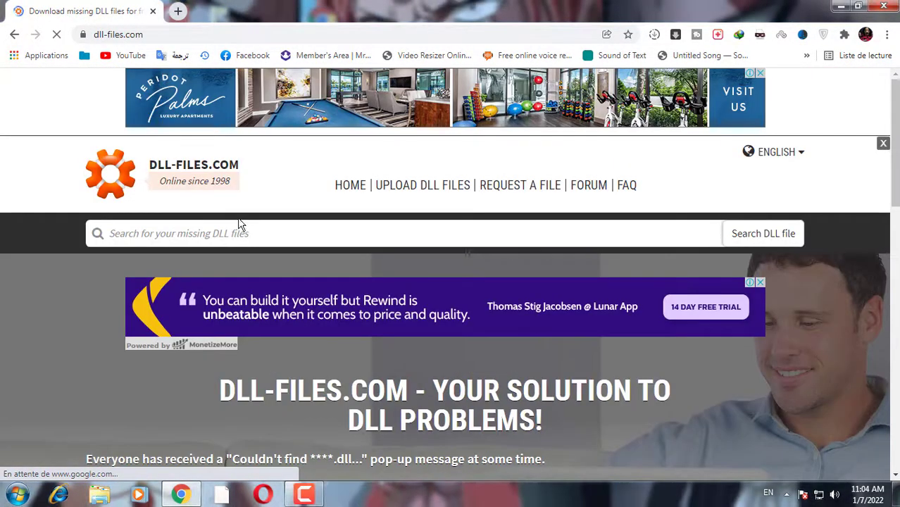
- Search DLL-files.com for the missing file d3dx9
{"action": "left_click", "coordinate": [258, 230]}
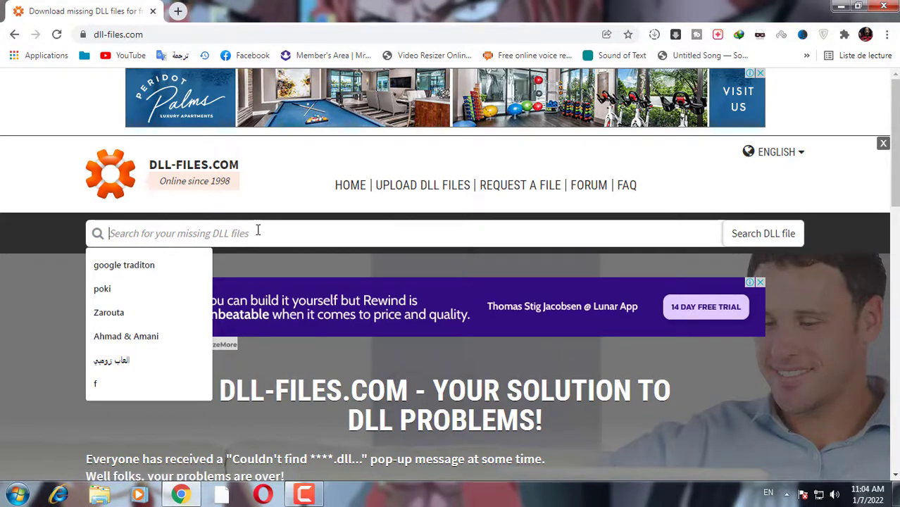
{"action": "type", "text": "de"}
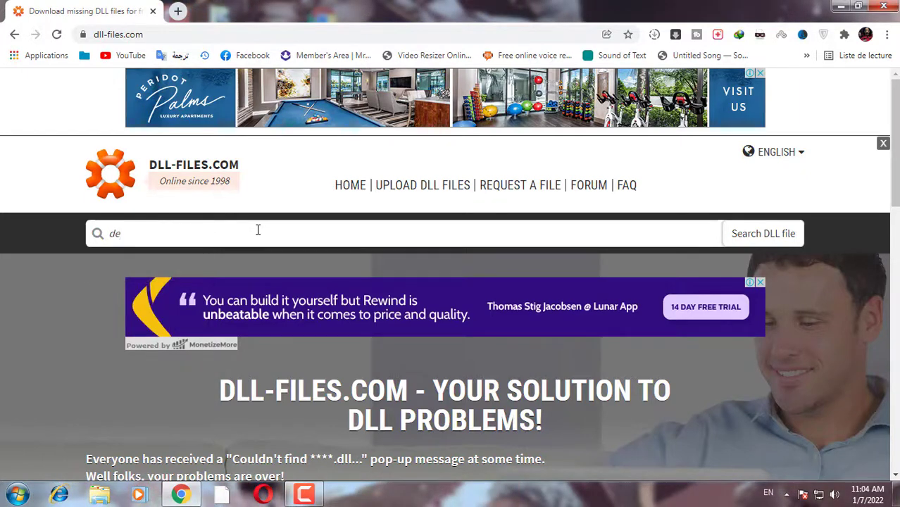
{"action": "key", "text": "BackSpace"}
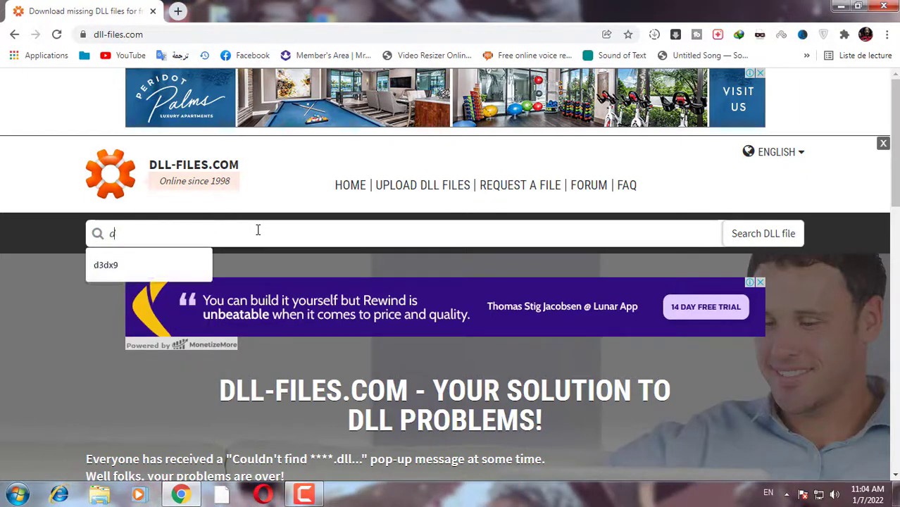
{"action": "type", "text": "3dx9"}
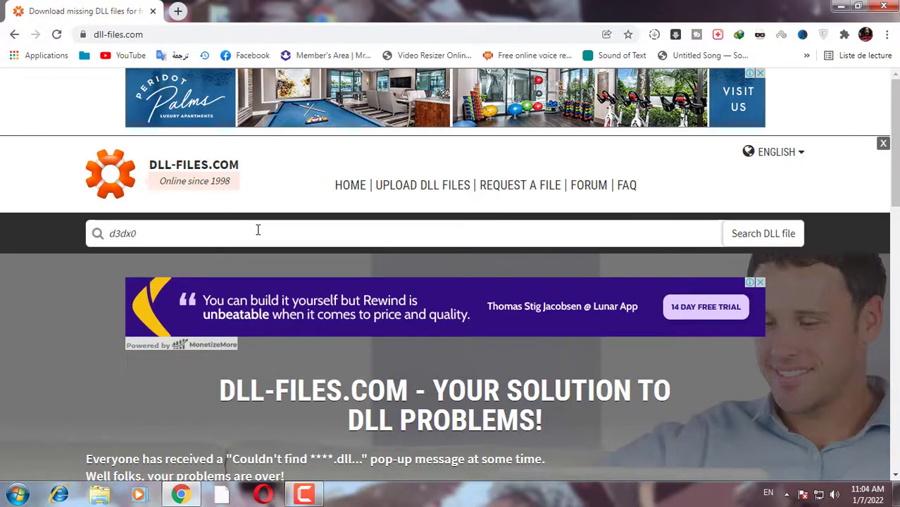
{"action": "key", "text": "BackSpace"}
{"action": "type", "text": "9"}
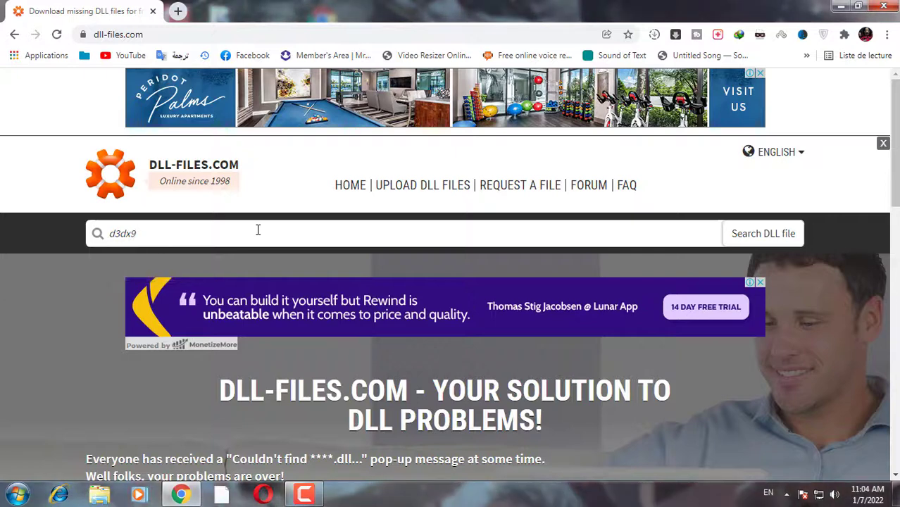
{"action": "left_click", "coordinate": [776, 242]}
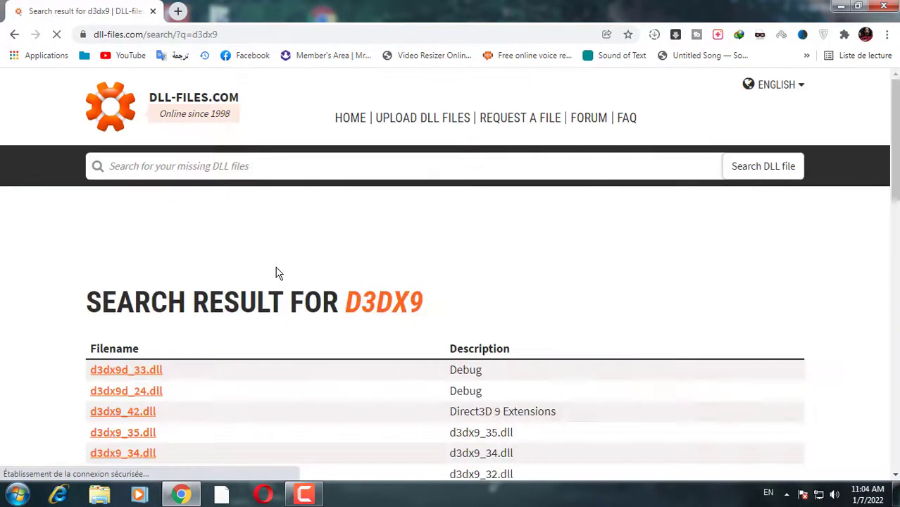
- Open the d3dx9_38.dll page from the result list and go to its available download versions
{"action": "scroll", "coordinate": [229, 321], "scroll_direction": "down", "scroll_amount": 1}
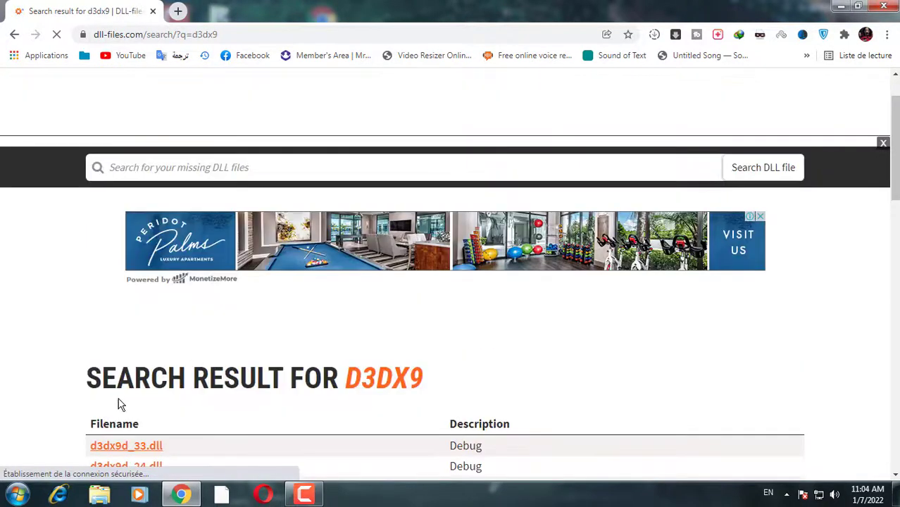
{"action": "scroll", "coordinate": [126, 393], "scroll_direction": "down", "scroll_amount": 3}
{"action": "scroll", "coordinate": [275, 349], "scroll_direction": "down", "scroll_amount": 2}
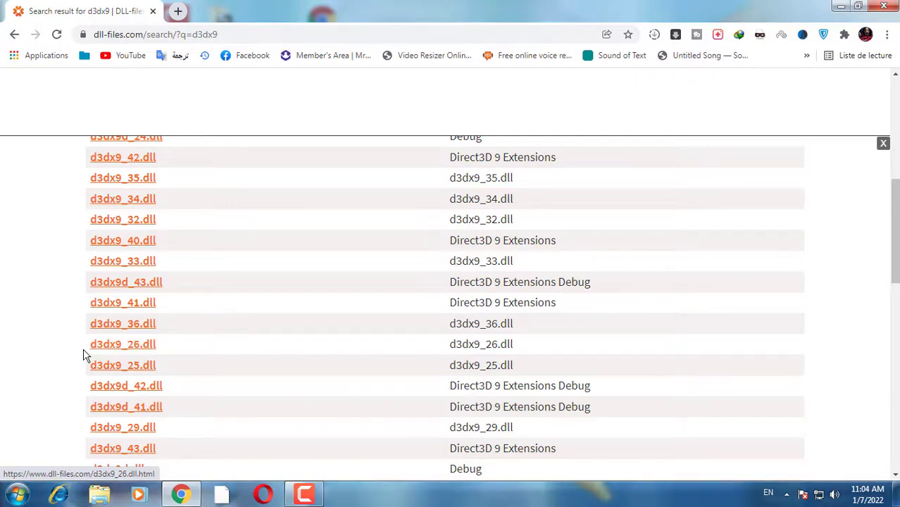
{"action": "scroll", "coordinate": [306, 345], "scroll_direction": "down", "scroll_amount": 1}
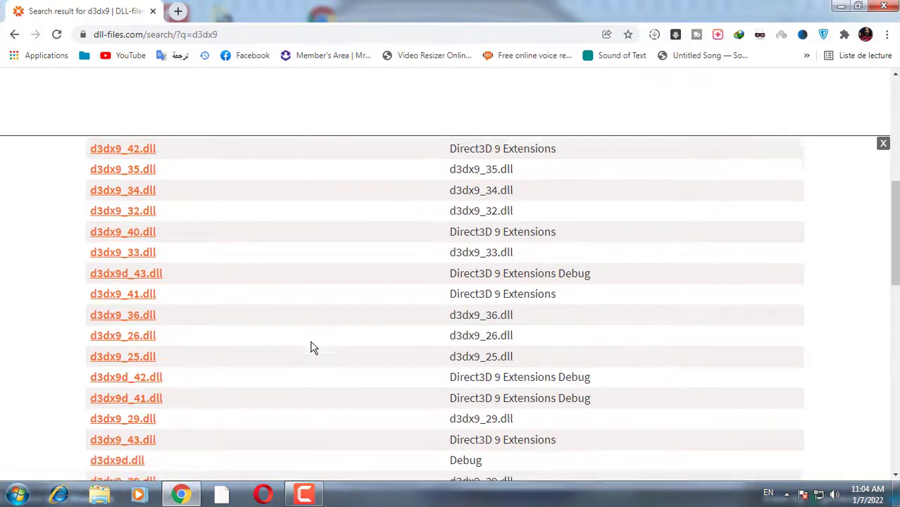
{"action": "scroll", "coordinate": [358, 338], "scroll_direction": "down", "scroll_amount": 1}
{"action": "scroll", "coordinate": [357, 339], "scroll_direction": "down", "scroll_amount": 2}
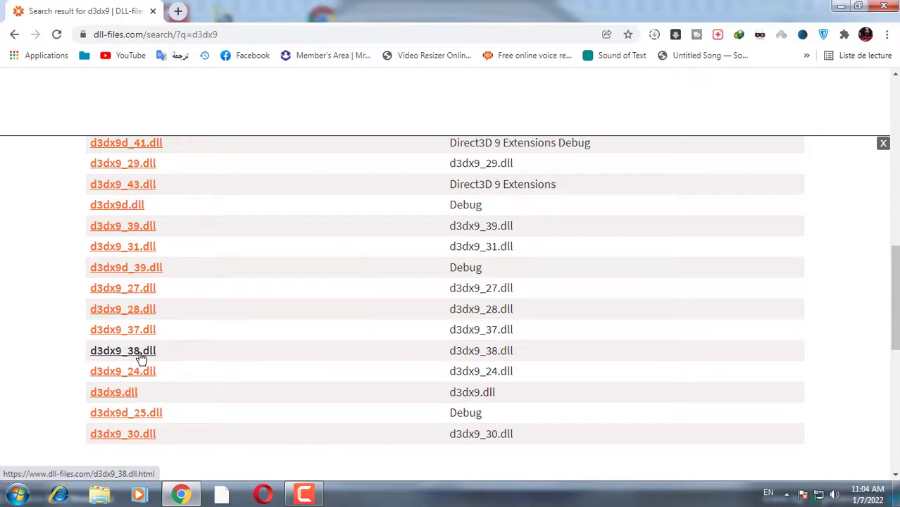
{"action": "left_click", "coordinate": [140, 356]}
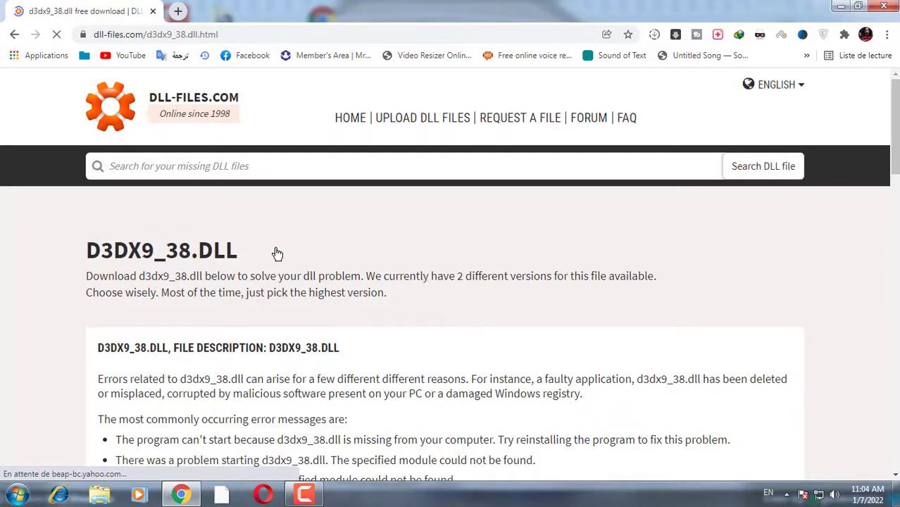
{"action": "scroll", "coordinate": [277, 254], "scroll_direction": "down", "scroll_amount": 10}
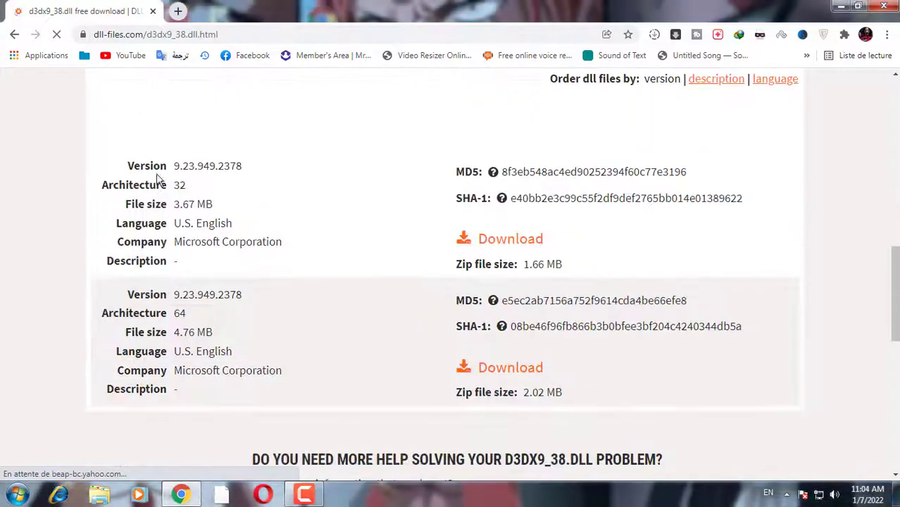
{"action": "scroll", "coordinate": [110, 207], "scroll_direction": "down", "scroll_amount": 1}
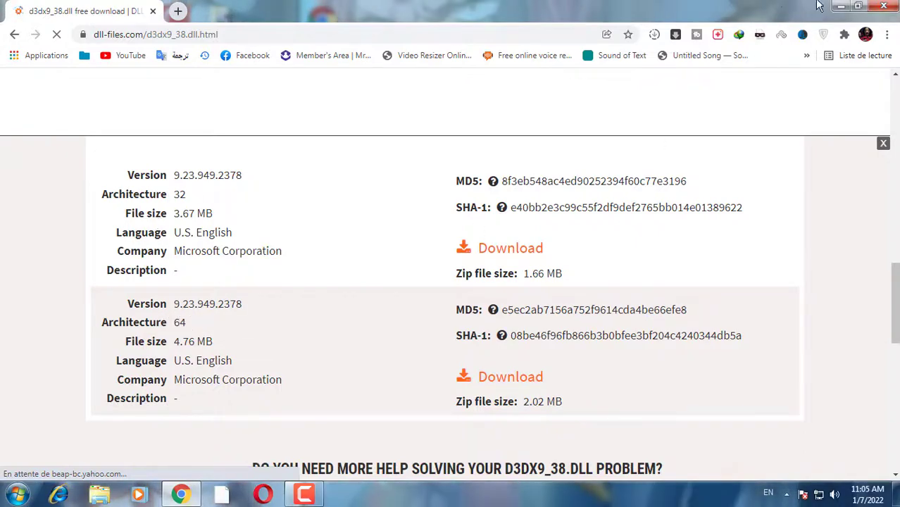
- Check the computer's system type in the Computer properties, close them and return to the d3dx9_38.dll page in Chrome
{"action": "left_click", "coordinate": [841, 6]}
{"action": "right_click", "coordinate": [476, 117]}
{"action": "left_click", "coordinate": [498, 155]}
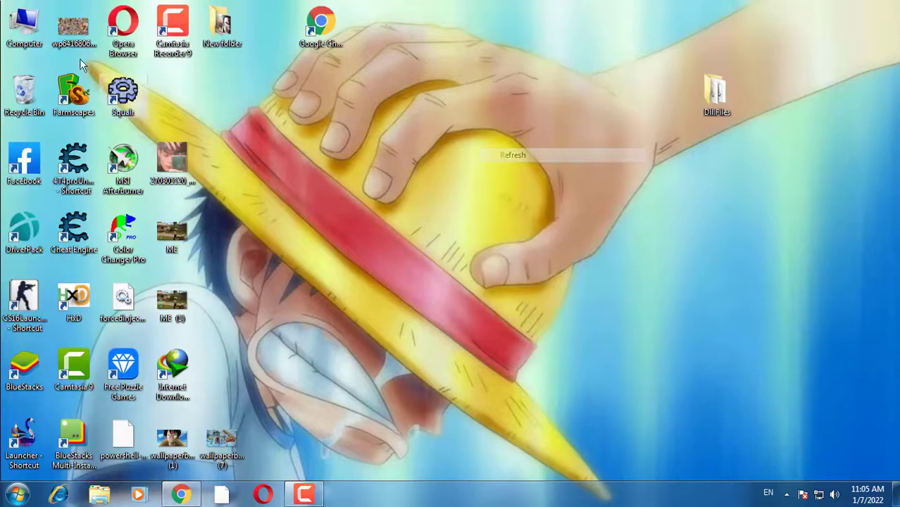
{"action": "right_click", "coordinate": [19, 24]}
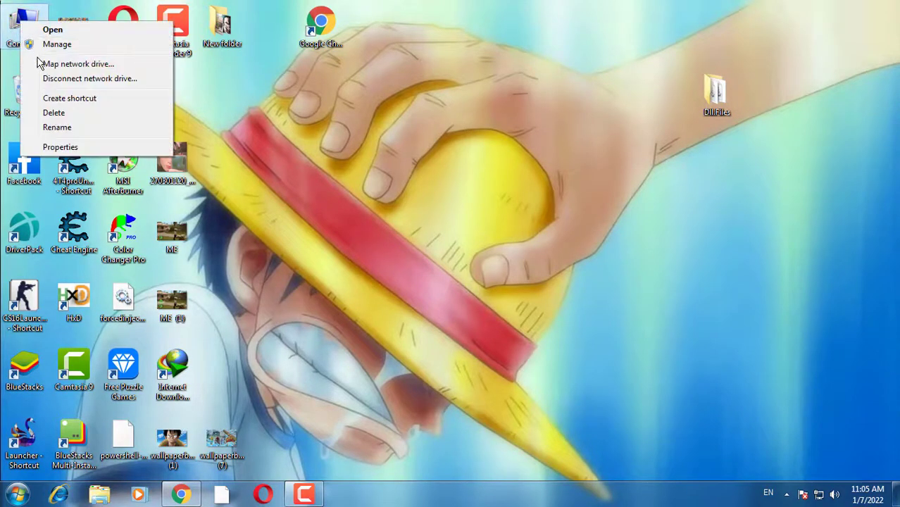
{"action": "left_click", "coordinate": [60, 147]}
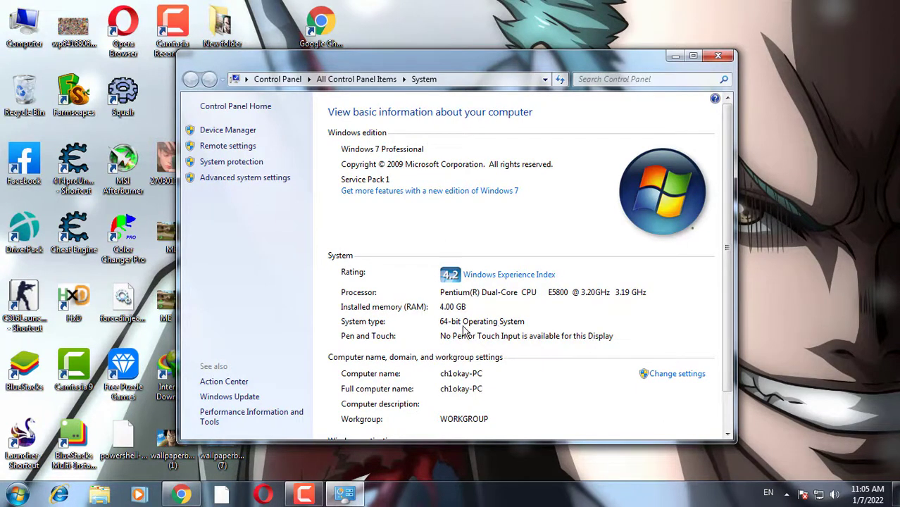
{"action": "left_click", "coordinate": [717, 57]}
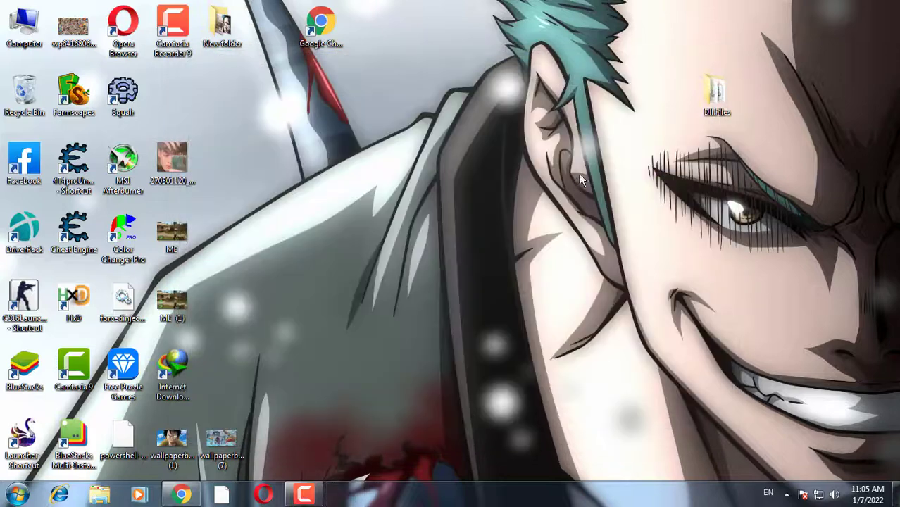
{"action": "left_click", "coordinate": [181, 495]}
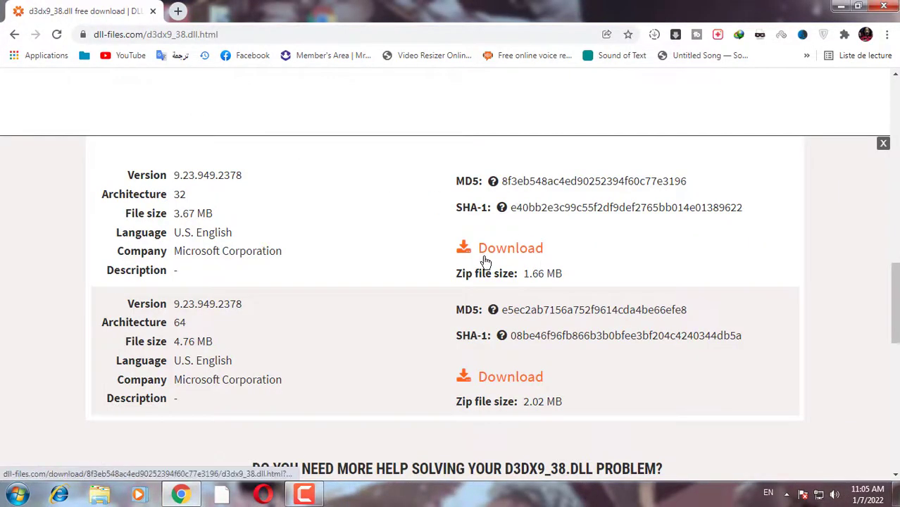
- Download the 64-bit version of d3dx9_38.dll and open the Compressed folder inside Downloads
{"action": "left_click", "coordinate": [541, 382]}
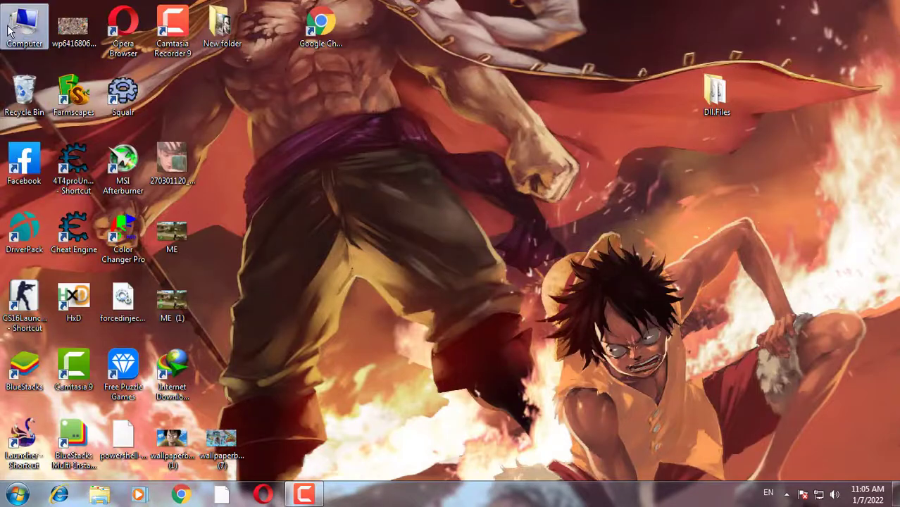
{"action": "double_click", "coordinate": [15, 27]}
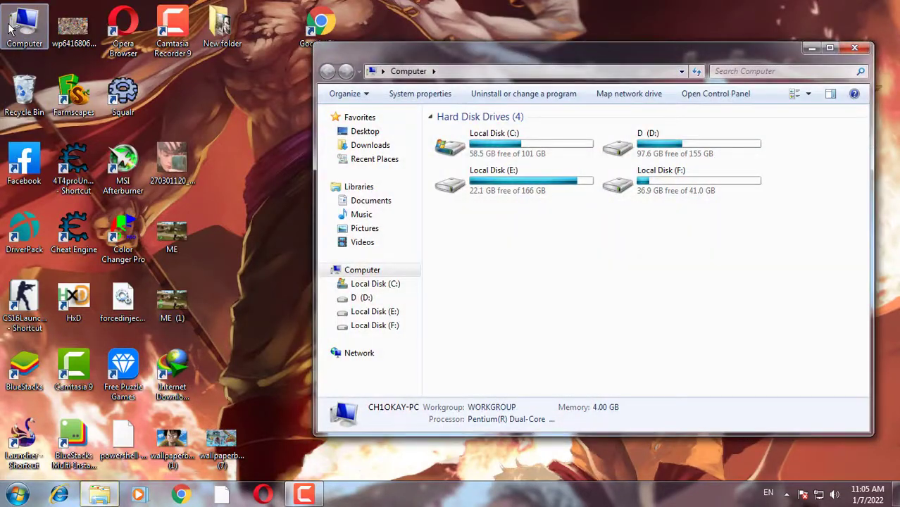
{"action": "left_click", "coordinate": [372, 146]}
{"action": "double_click", "coordinate": [479, 134]}
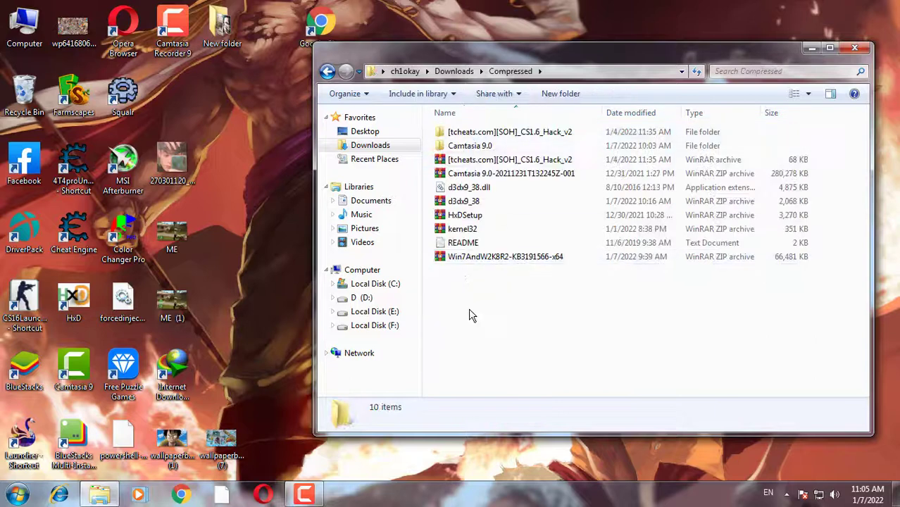
- Copy the extracted d3dx9_38.dll file from the Compressed folder
{"action": "right_click", "coordinate": [458, 203]}
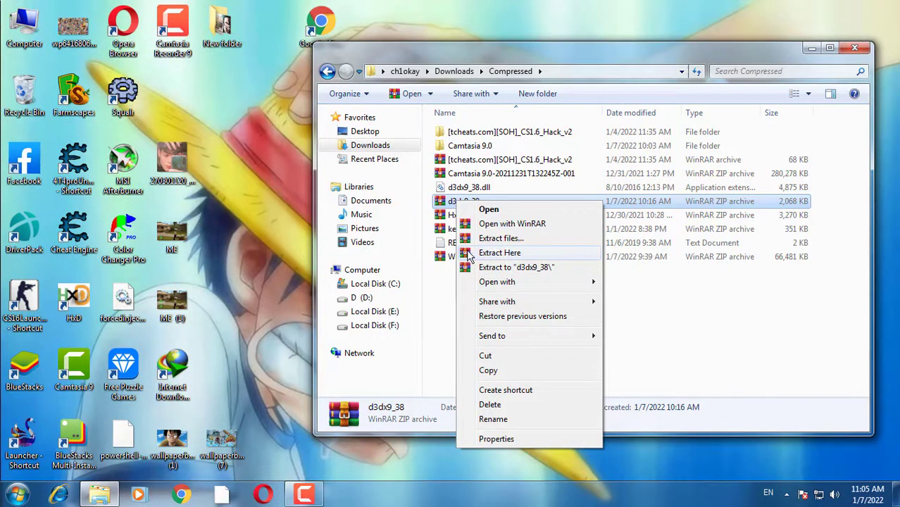
{"action": "left_click", "coordinate": [658, 305]}
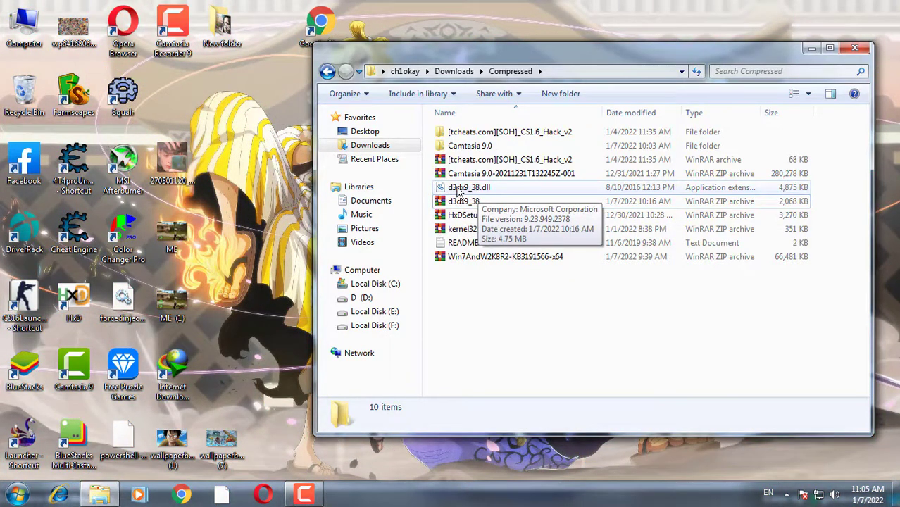
{"action": "left_click", "coordinate": [458, 192]}
{"action": "right_click", "coordinate": [446, 189]}
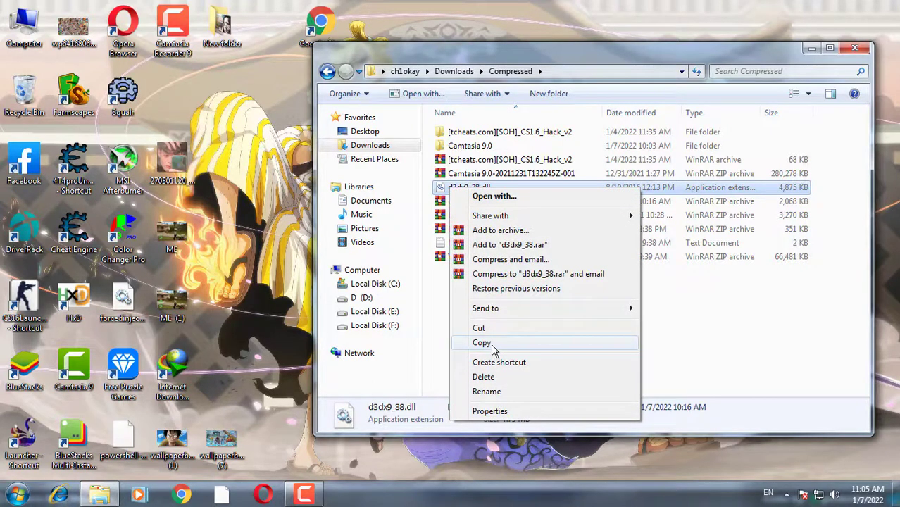
{"action": "left_click", "coordinate": [482, 343]}
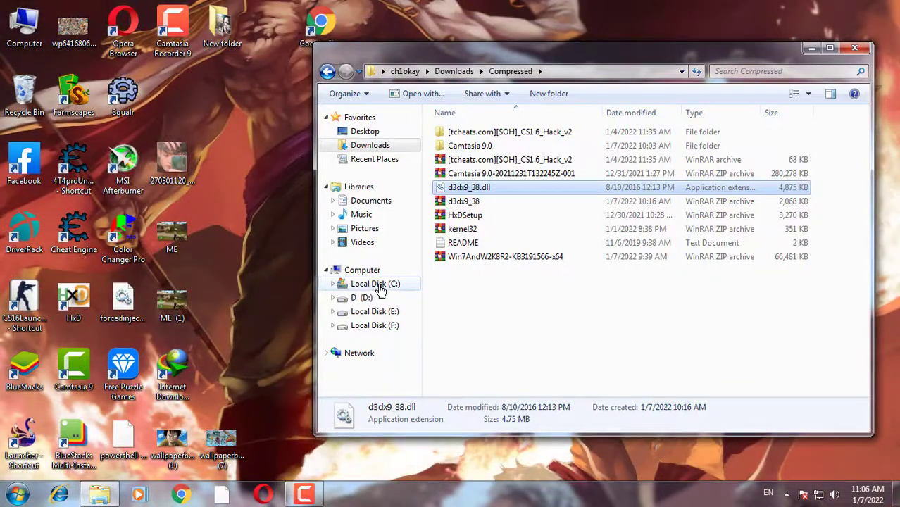
- Paste the copied DLL into the System32 folder under Windows on Local Disk (C:), replacing the existing file
{"action": "left_click", "coordinate": [379, 286]}
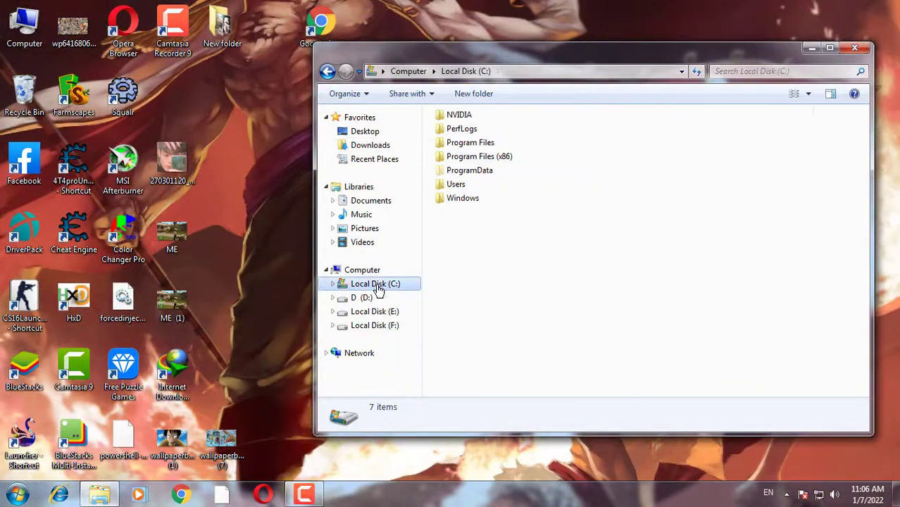
{"action": "double_click", "coordinate": [469, 202]}
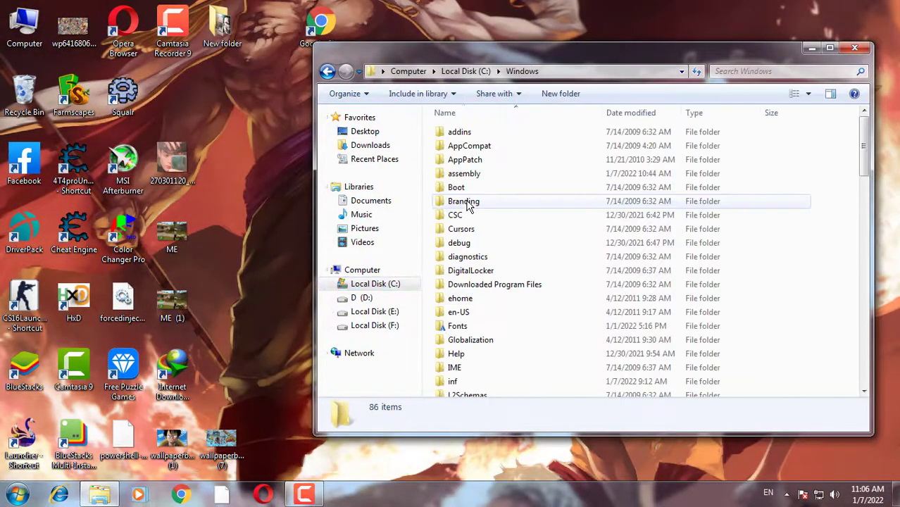
{"action": "scroll", "coordinate": [498, 218], "scroll_direction": "down", "scroll_amount": 6}
{"action": "scroll", "coordinate": [499, 223], "scroll_direction": "down", "scroll_amount": 9}
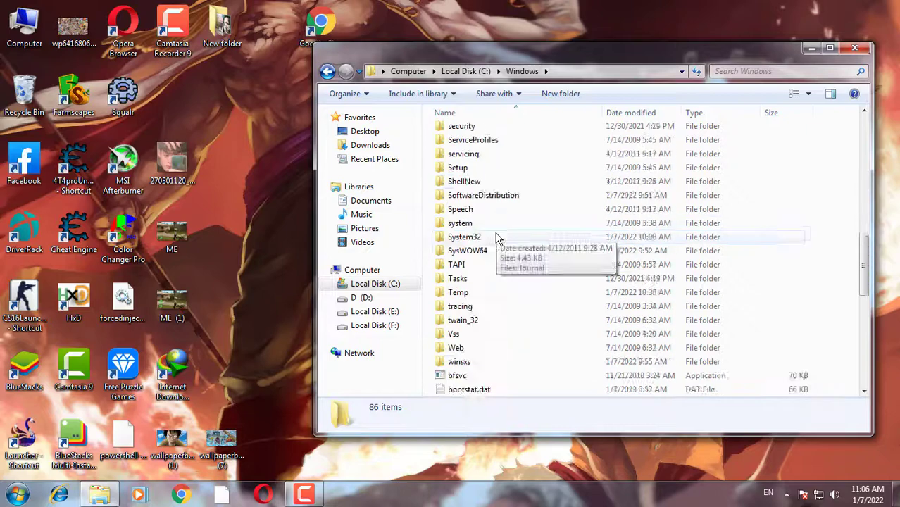
{"action": "scroll", "coordinate": [458, 246], "scroll_direction": "up", "scroll_amount": 1}
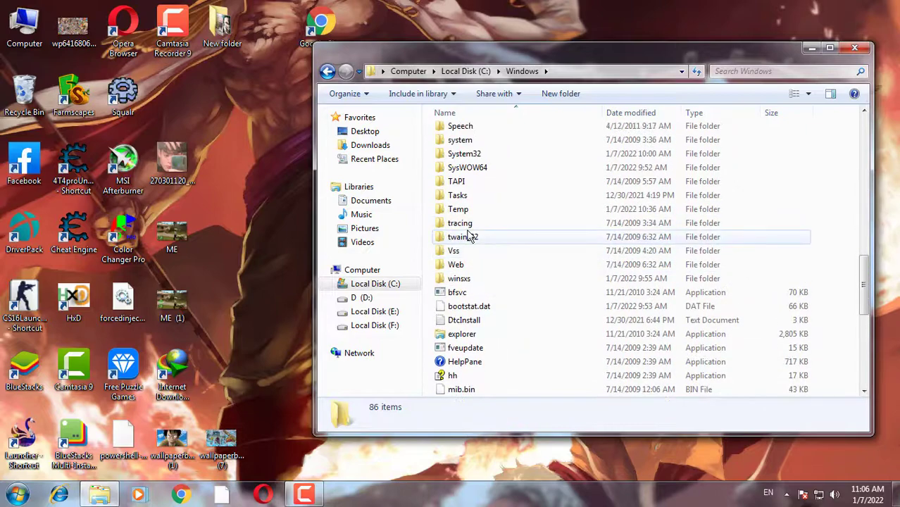
{"action": "scroll", "coordinate": [454, 185], "scroll_direction": "up", "scroll_amount": 1}
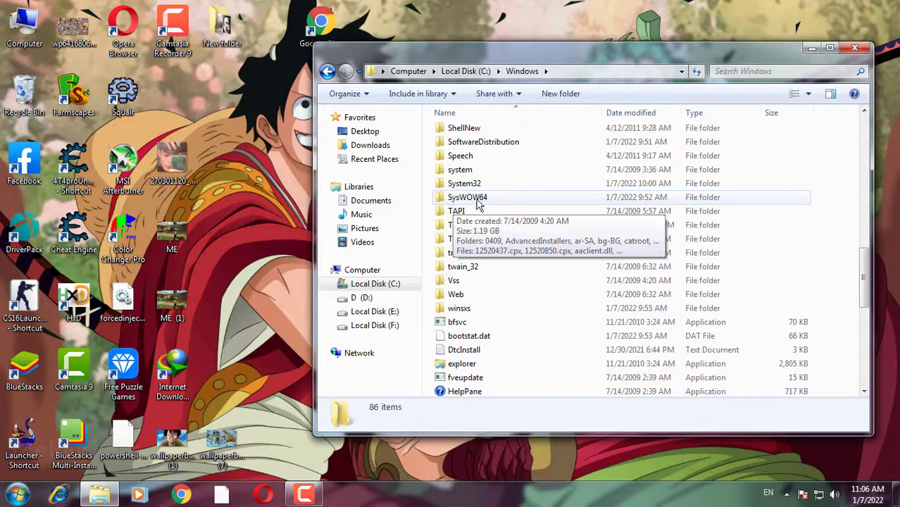
{"action": "double_click", "coordinate": [440, 185]}
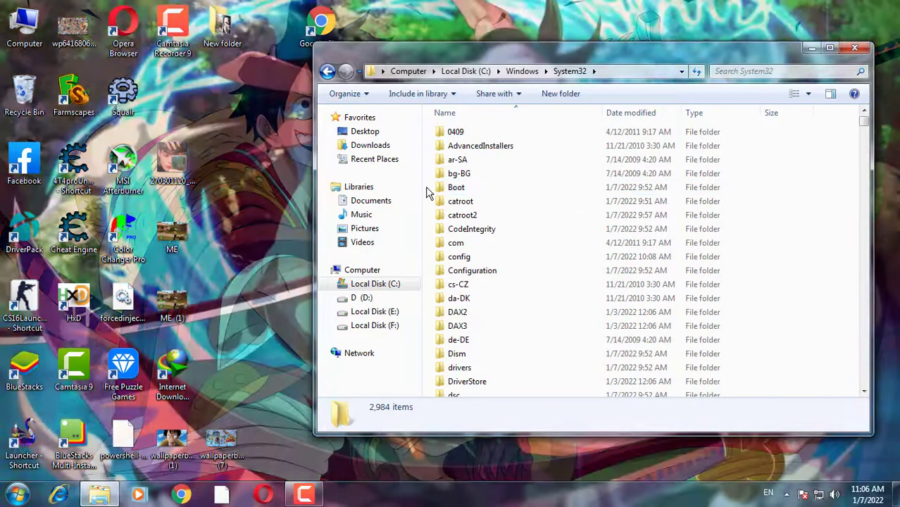
{"action": "right_click", "coordinate": [428, 188]}
{"action": "left_click", "coordinate": [458, 259]}
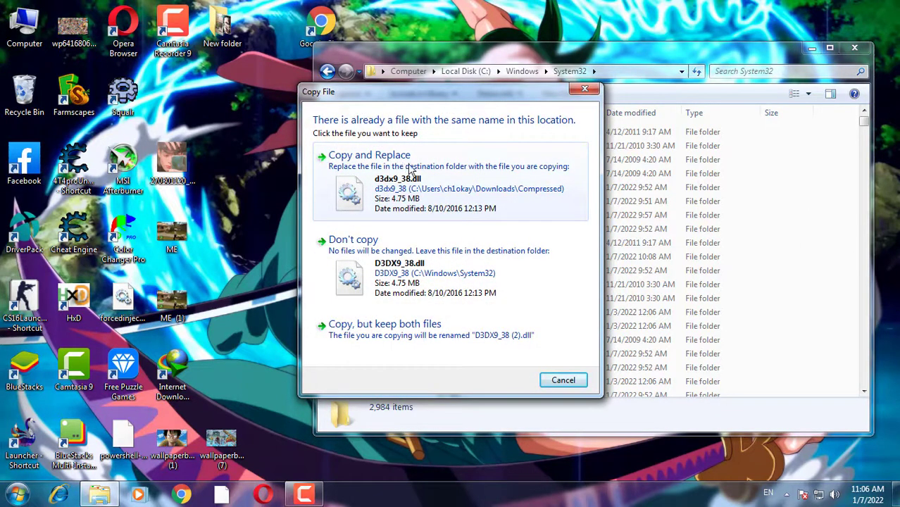
{"action": "left_click", "coordinate": [436, 183]}
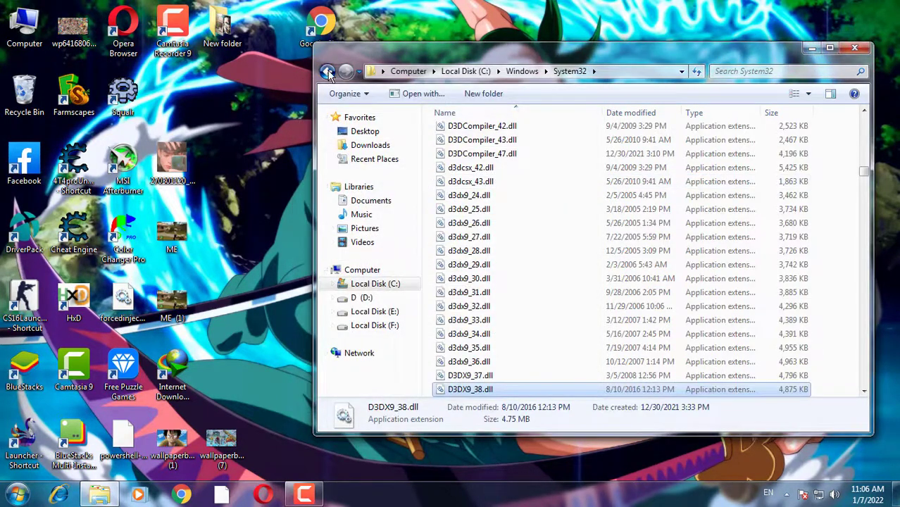
- Paste the same DLL into the Windows SysWOW64 folder, replacing the existing file, and close the folder window
{"action": "left_click", "coordinate": [327, 72]}
{"action": "scroll", "coordinate": [524, 268], "scroll_direction": "down", "scroll_amount": 2}
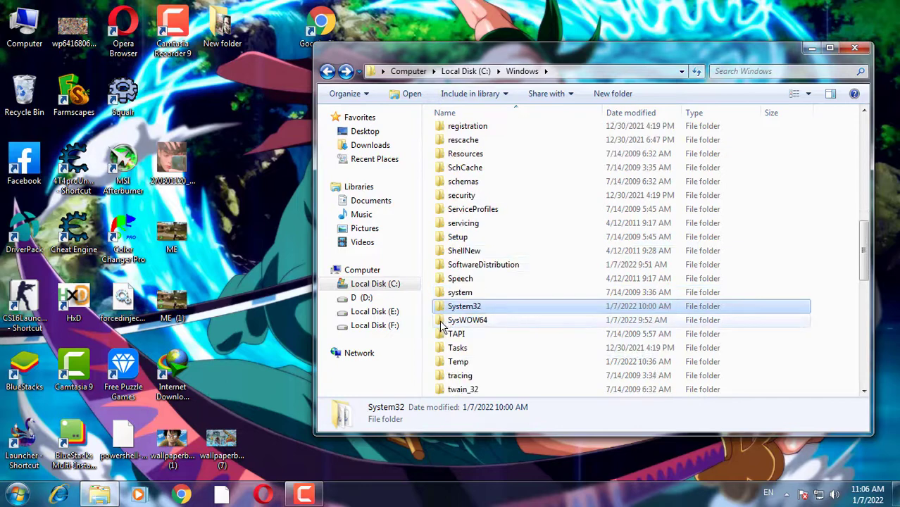
{"action": "double_click", "coordinate": [446, 321]}
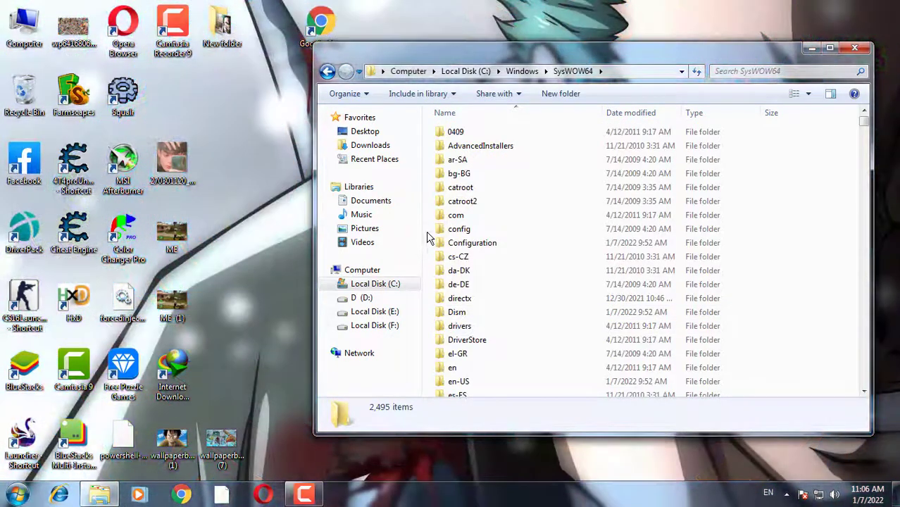
{"action": "right_click", "coordinate": [427, 238]}
{"action": "left_click", "coordinate": [447, 306]}
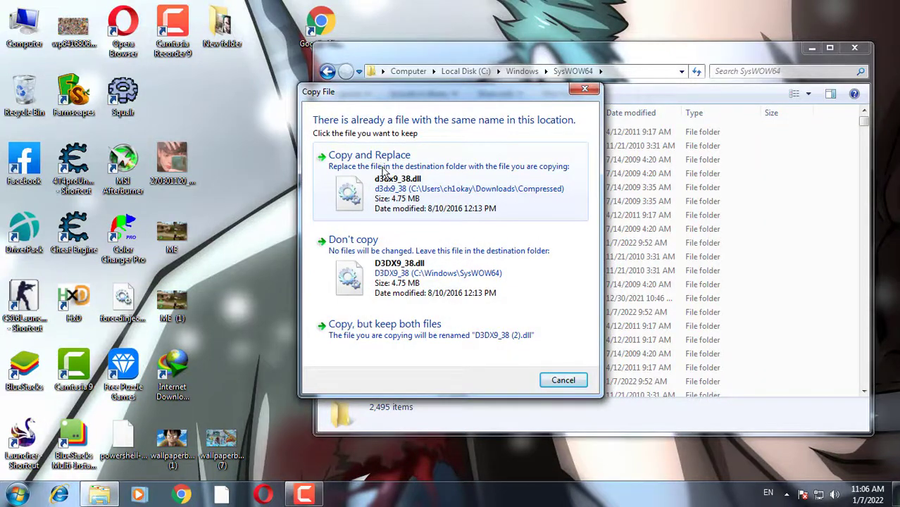
{"action": "left_click", "coordinate": [444, 181]}
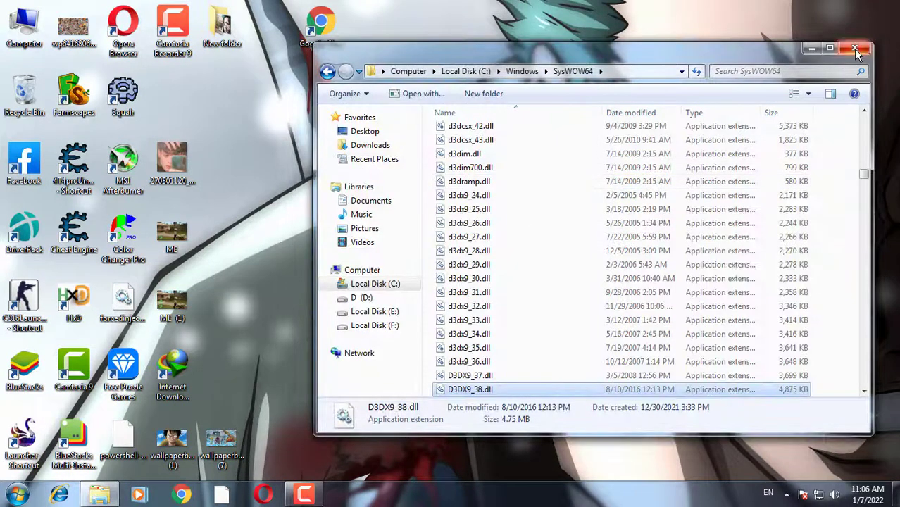
{"action": "left_click", "coordinate": [854, 47]}
{"action": "right_click", "coordinate": [446, 165]}
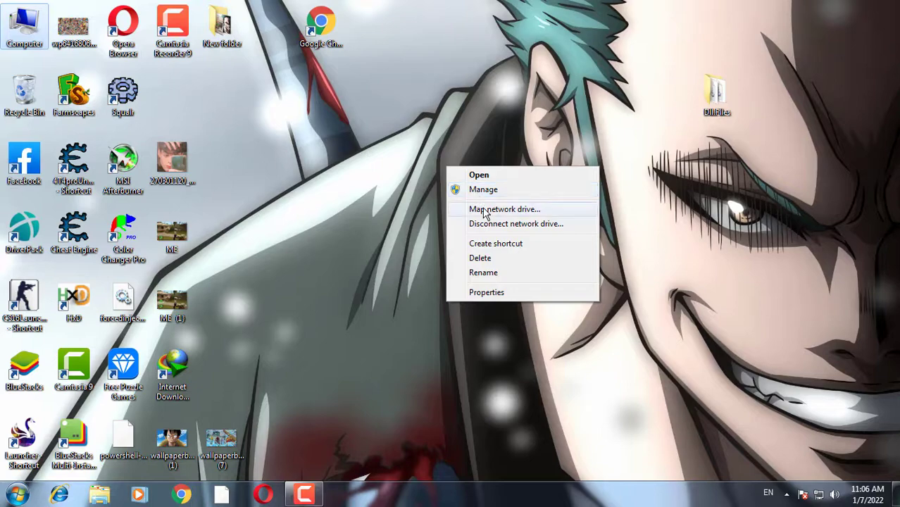
{"action": "left_click", "coordinate": [442, 116]}
{"action": "right_click", "coordinate": [432, 136]}
{"action": "left_click", "coordinate": [465, 261]}
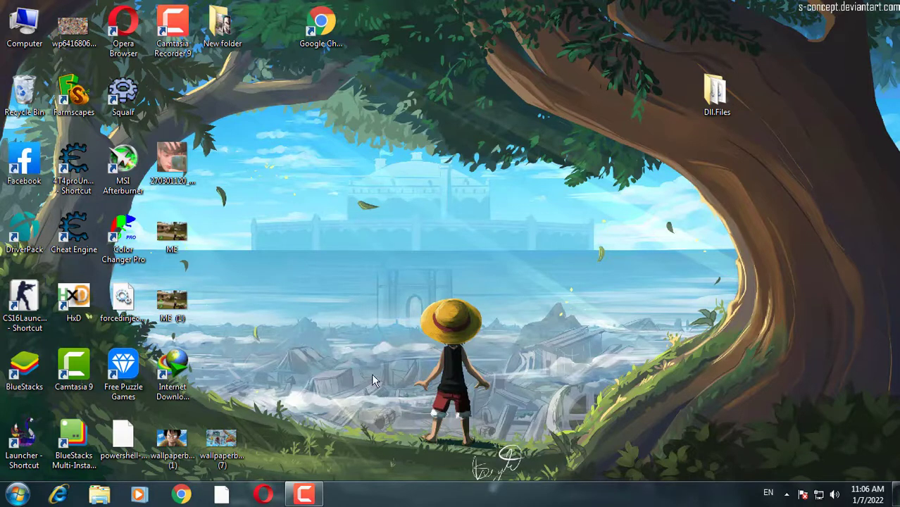
{"action": "mouse_move", "coordinate": [322, 497]}
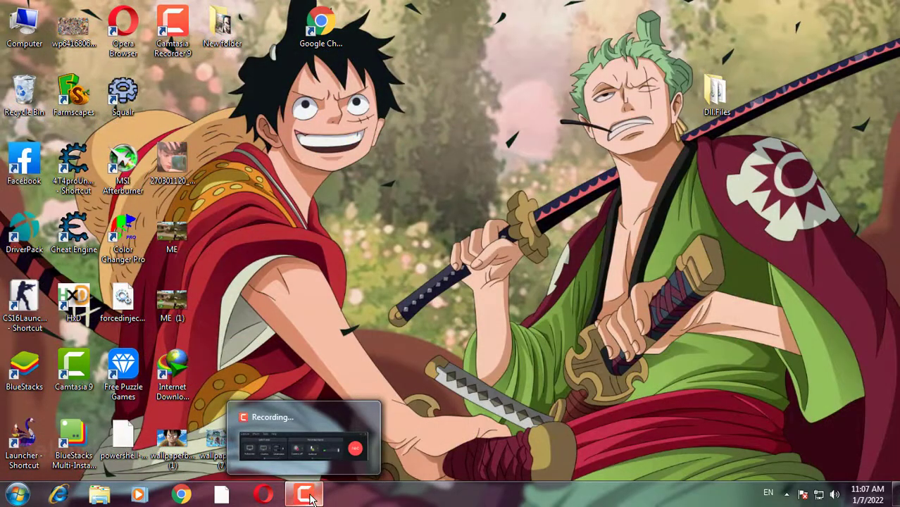
{"action": "left_click", "coordinate": [312, 497]}
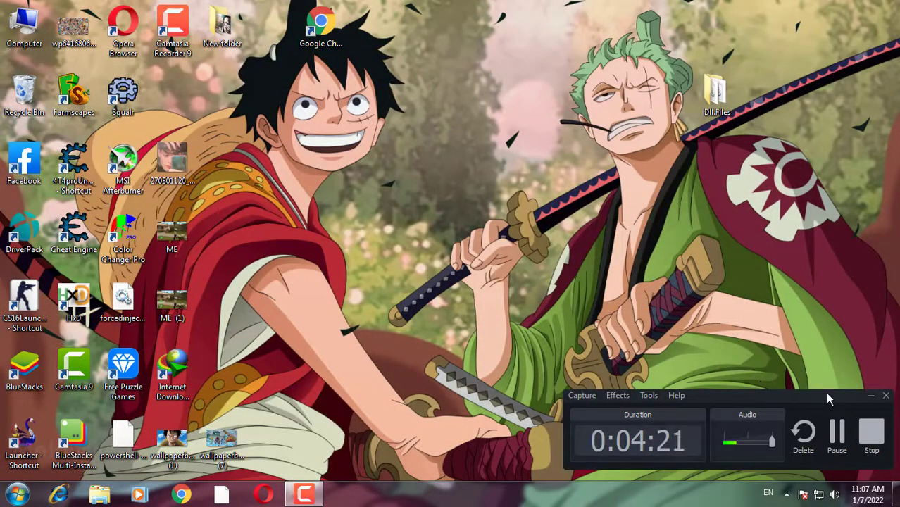